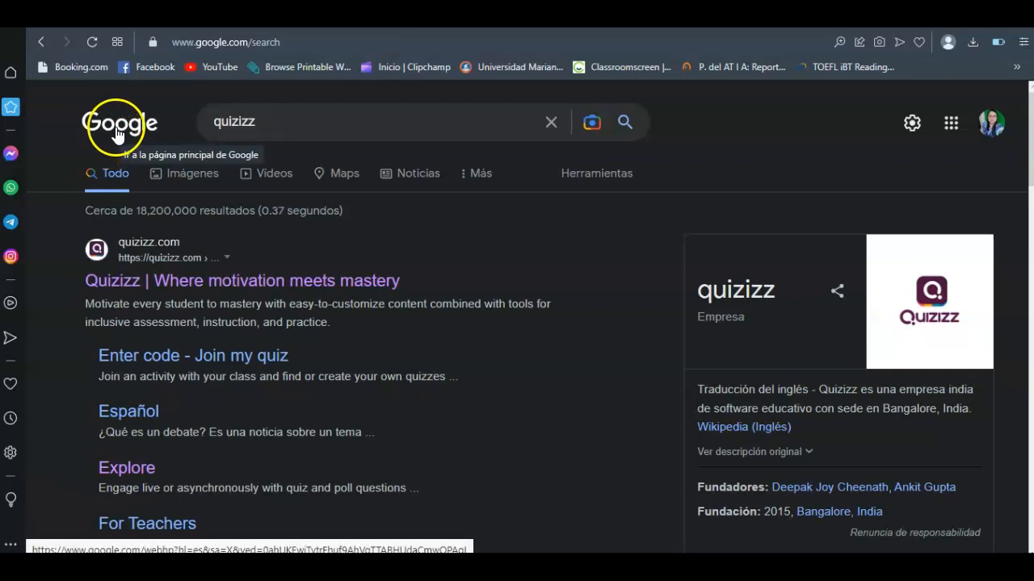
Step: Open the Quizizz website from the search results and log in as a teacher with an existing Google account
{"action": "left_click", "coordinate": [196, 282]}
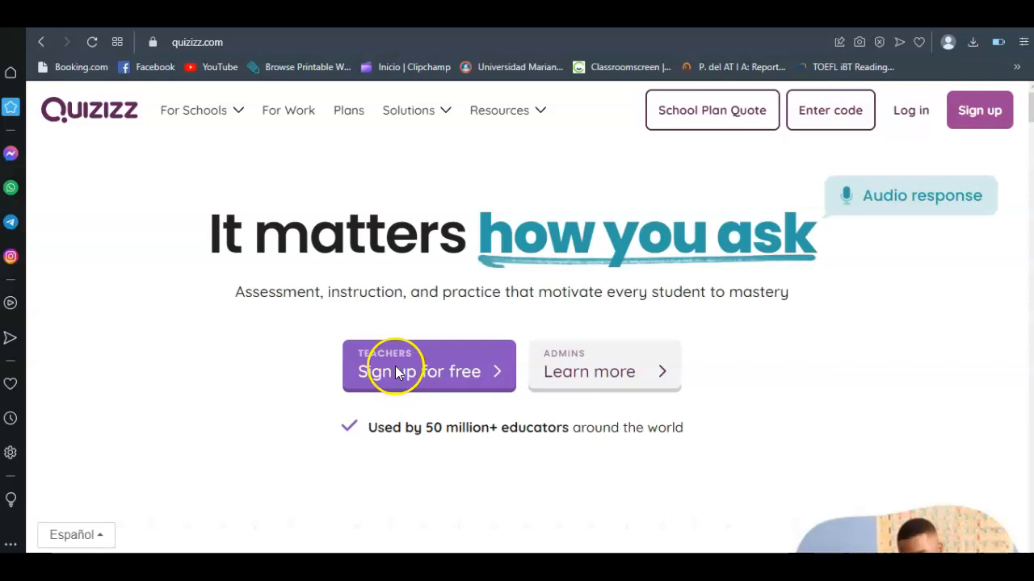
{"action": "left_click", "coordinate": [910, 112]}
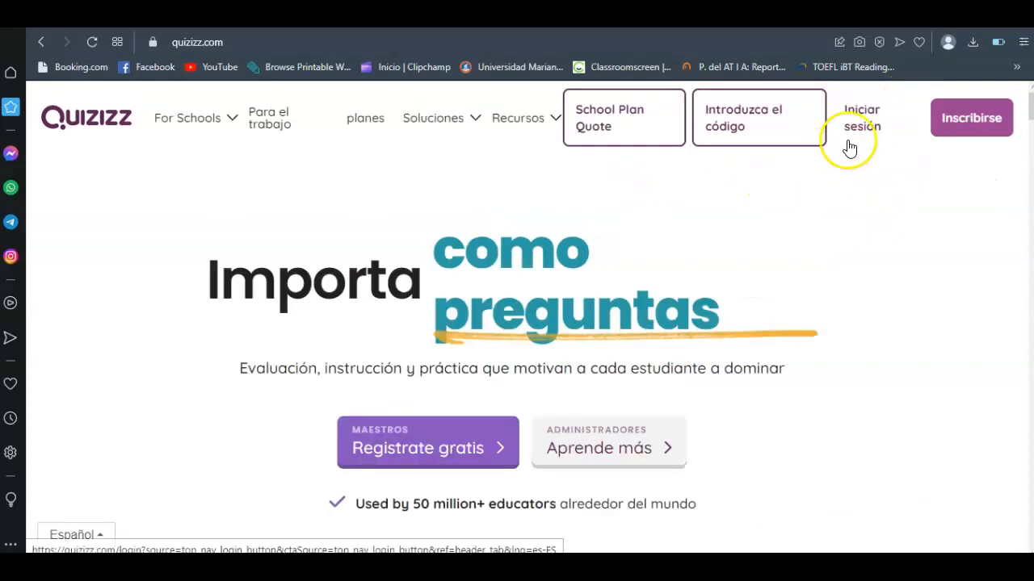
{"action": "left_click", "coordinate": [914, 118]}
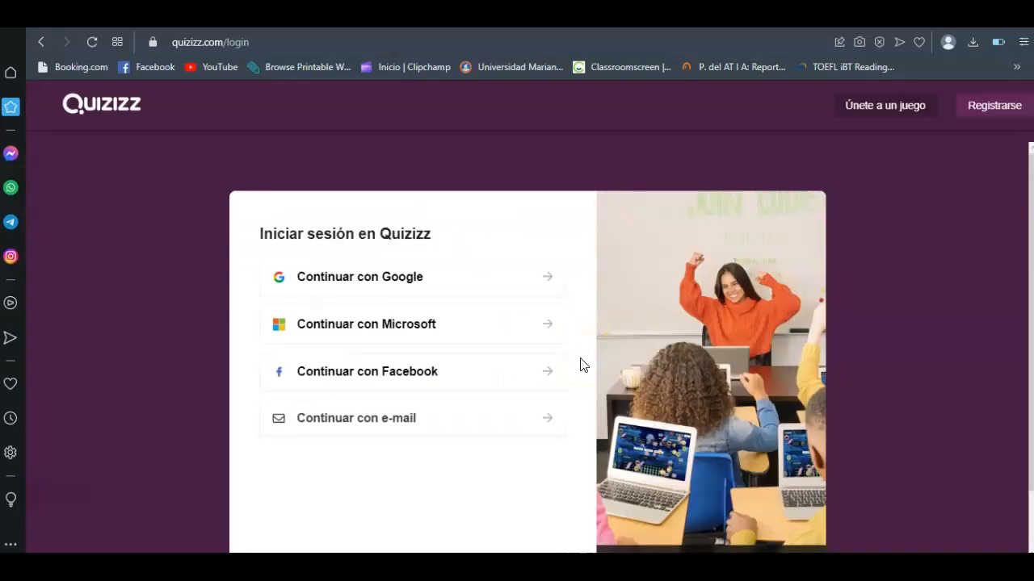
{"action": "left_click", "coordinate": [390, 277]}
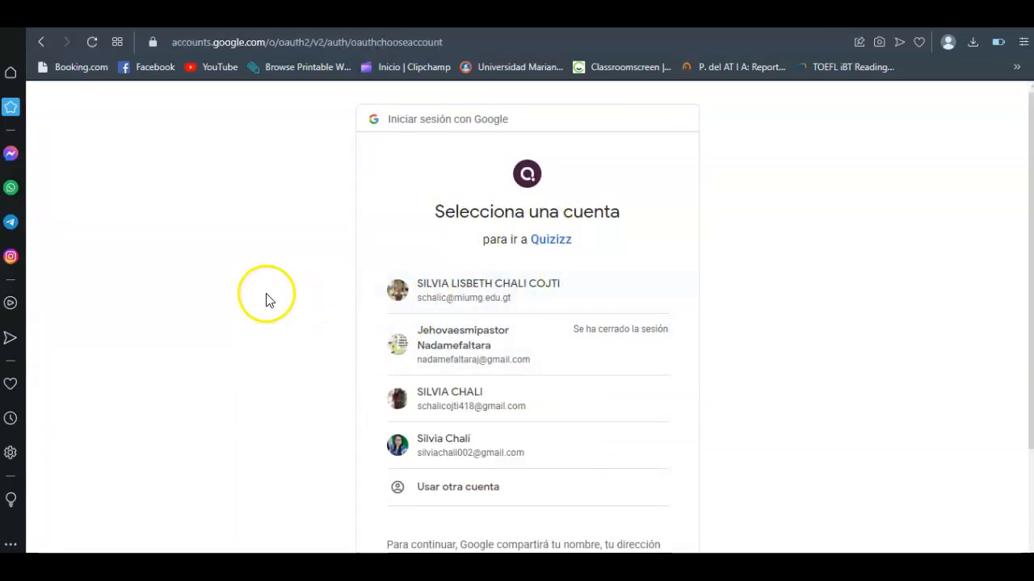
{"action": "left_click", "coordinate": [496, 297]}
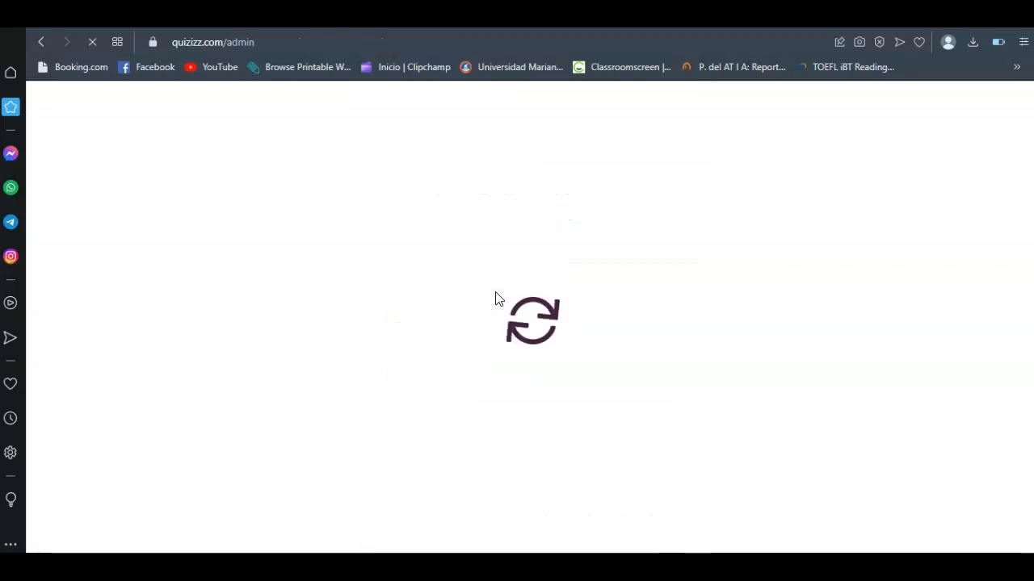
{"action": "left_click", "coordinate": [406, 323]}
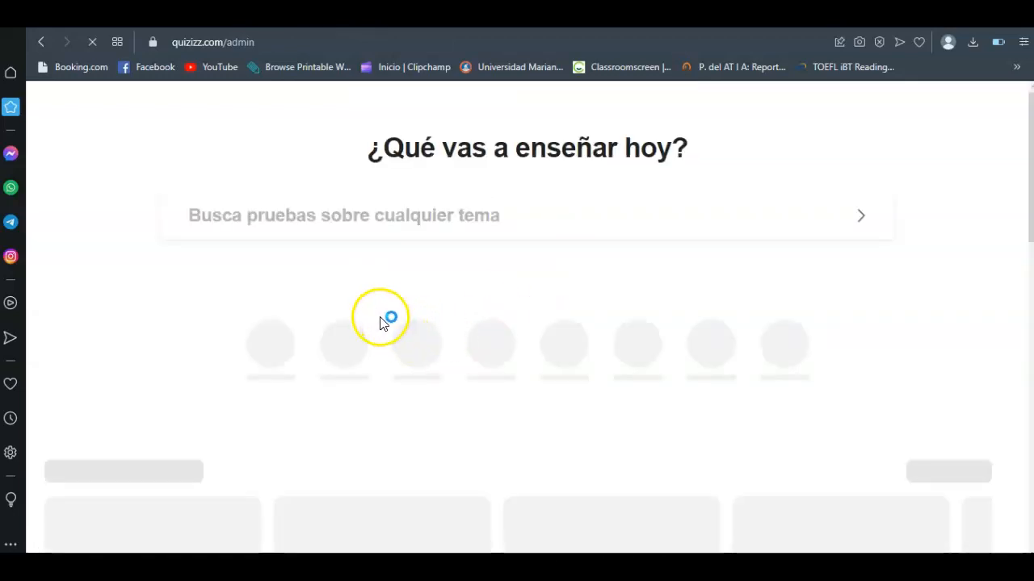
Step: Create a new quiz of the Examen type from the Quizizz home page
{"action": "scroll", "coordinate": [361, 356], "scroll_direction": "down", "scroll_amount": 2}
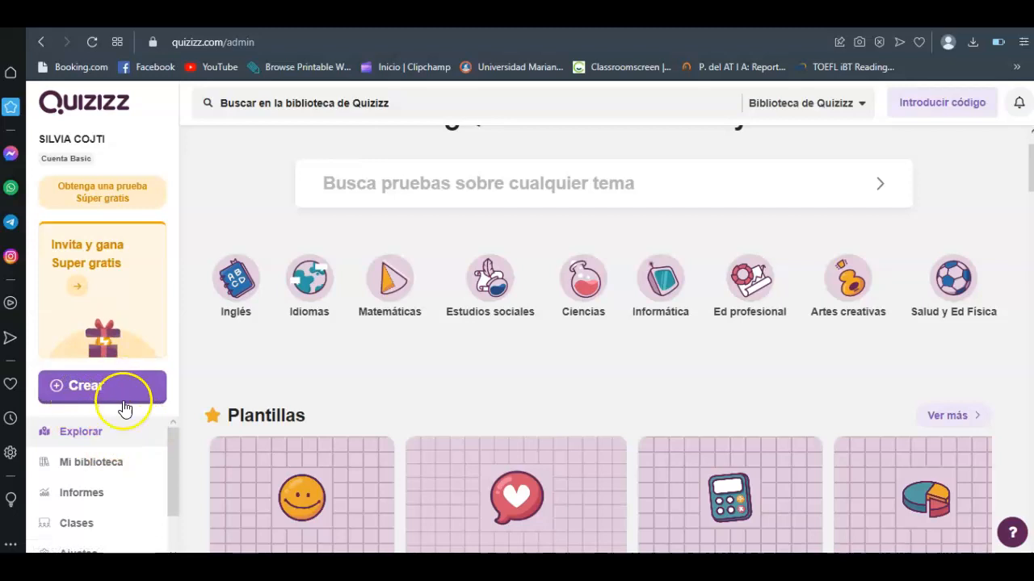
{"action": "left_click", "coordinate": [102, 388]}
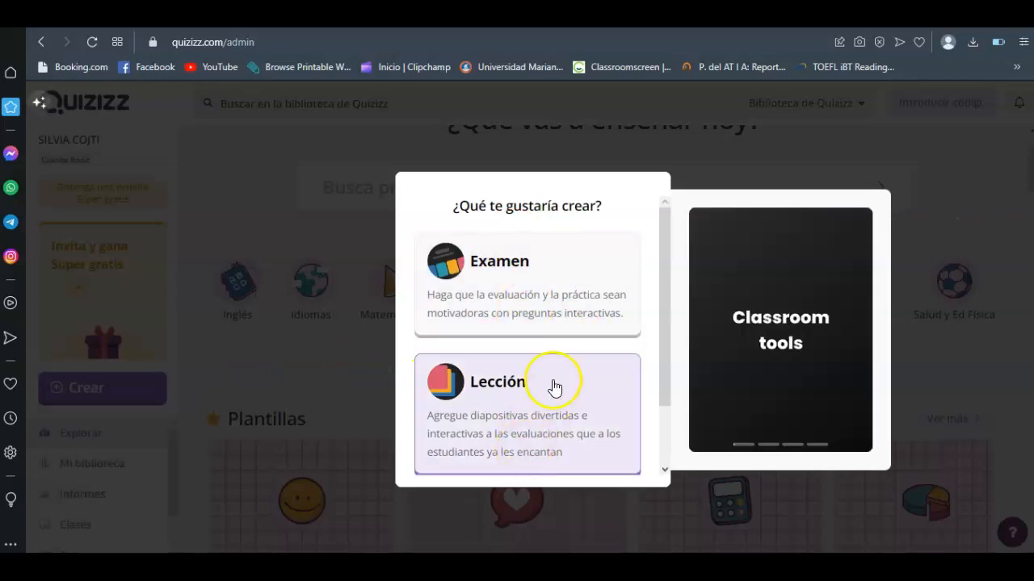
{"action": "left_click", "coordinate": [554, 292]}
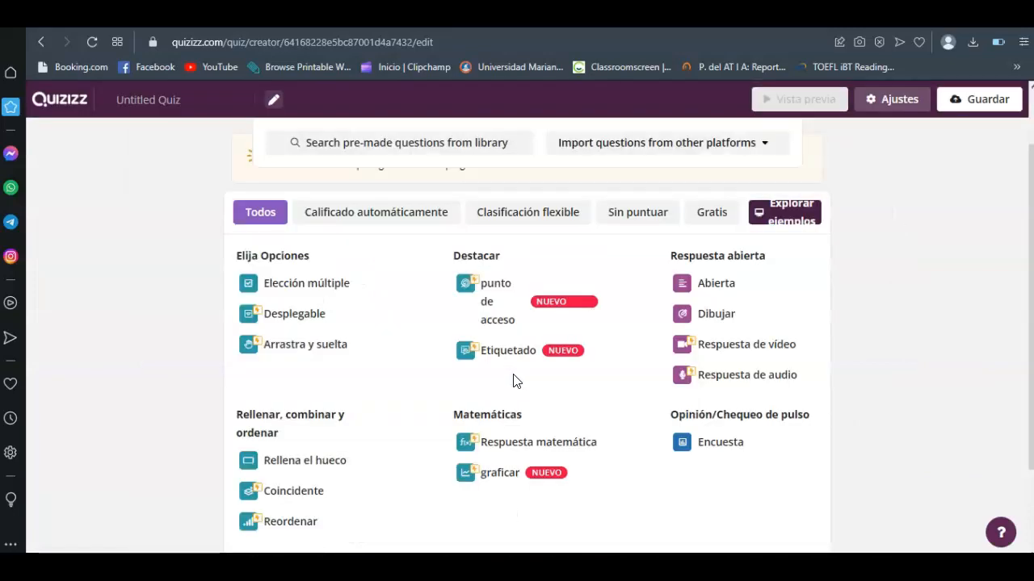
Step: Review the available question types and add an Elección múltiple question to the quiz
{"action": "left_click", "coordinate": [538, 396]}
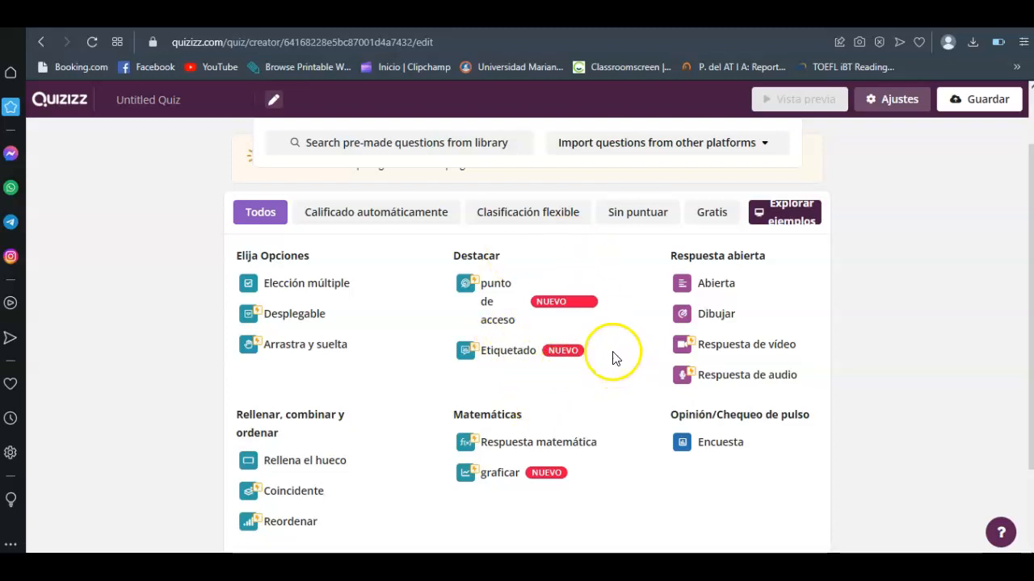
{"action": "scroll", "coordinate": [652, 382], "scroll_direction": "up", "scroll_amount": 1}
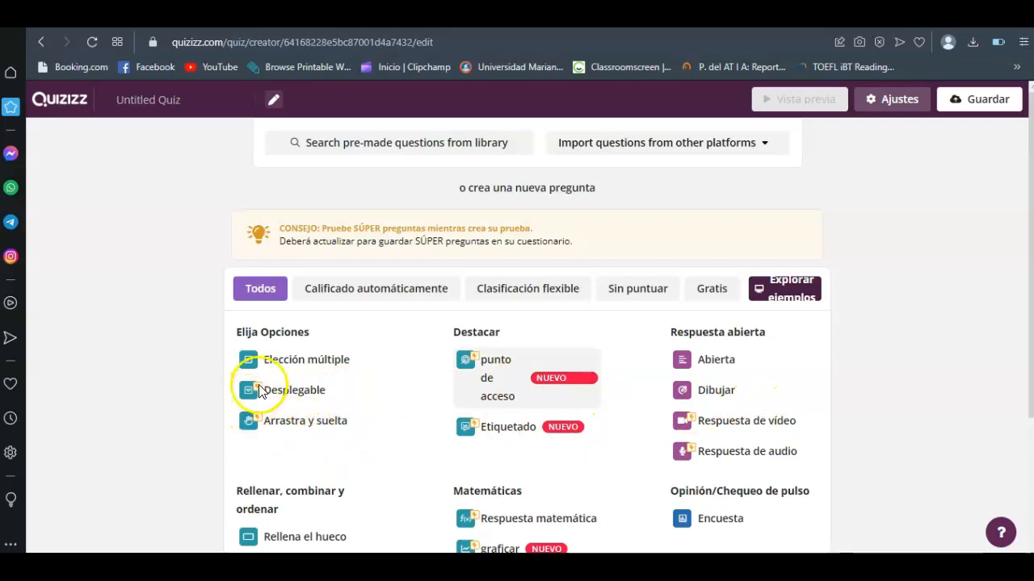
{"action": "scroll", "coordinate": [259, 391], "scroll_direction": "down", "scroll_amount": 1}
{"action": "mouse_move", "coordinate": [473, 288]}
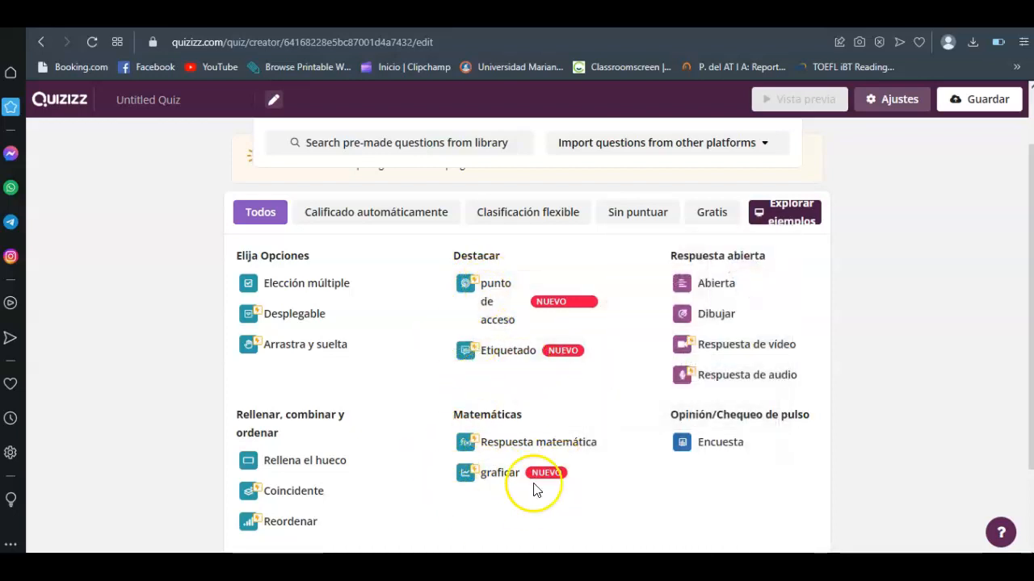
{"action": "scroll", "coordinate": [400, 408], "scroll_direction": "up", "scroll_amount": 1}
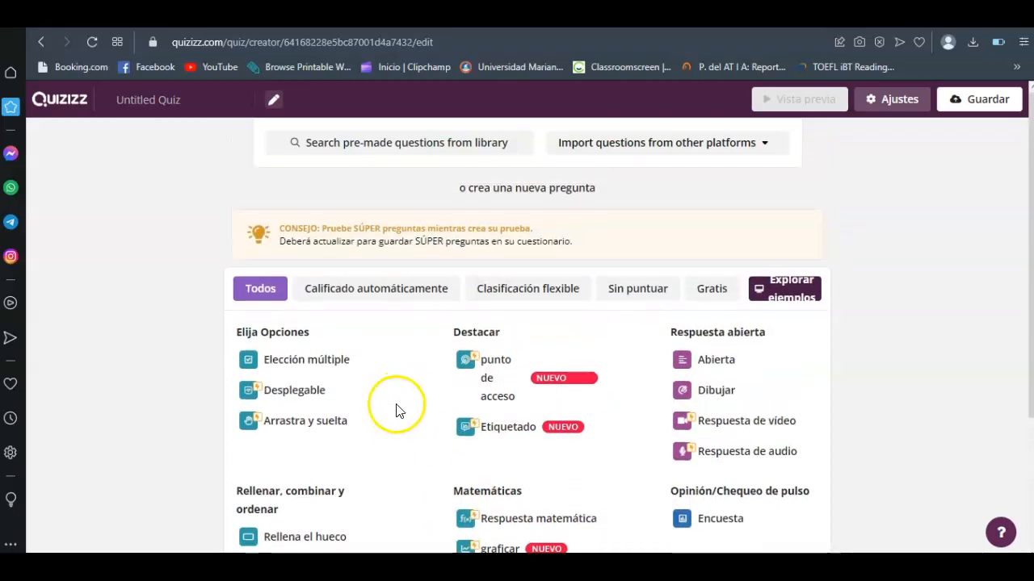
{"action": "left_click", "coordinate": [313, 365]}
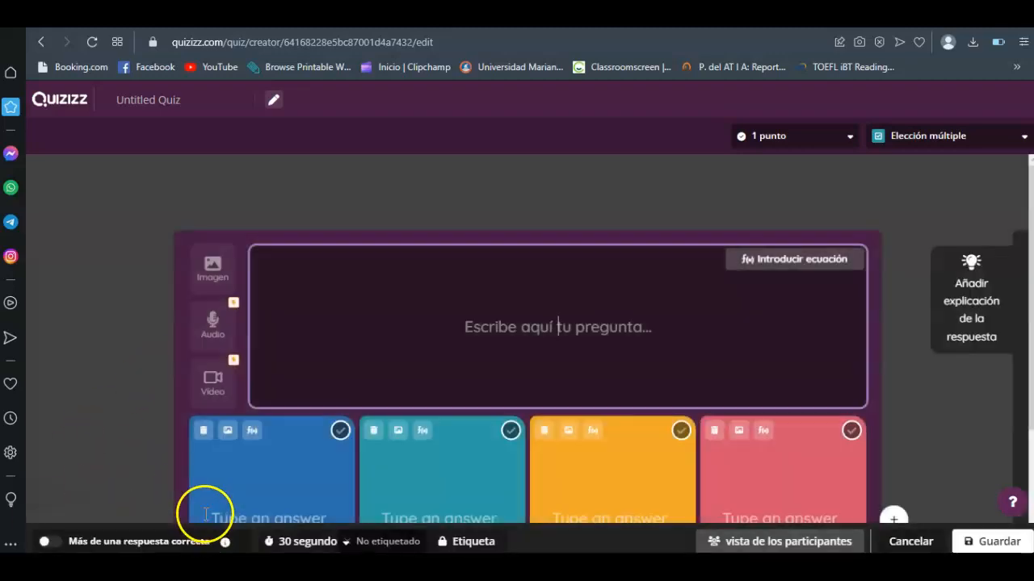
Step: Try to mark the empty blue and teal answer options as the correct answer
{"action": "left_click", "coordinate": [554, 317]}
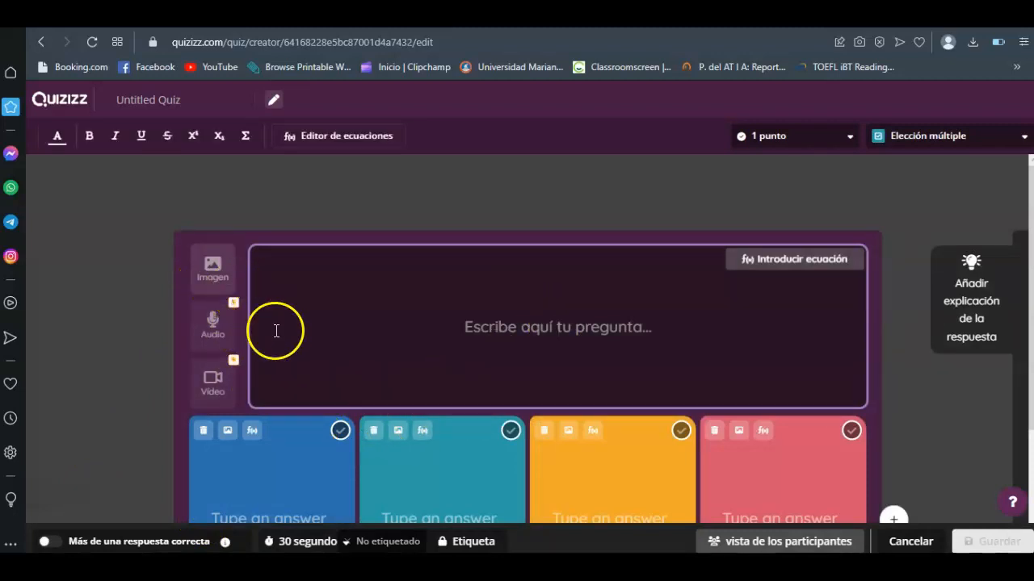
{"action": "scroll", "coordinate": [484, 335], "scroll_direction": "down", "scroll_amount": 2}
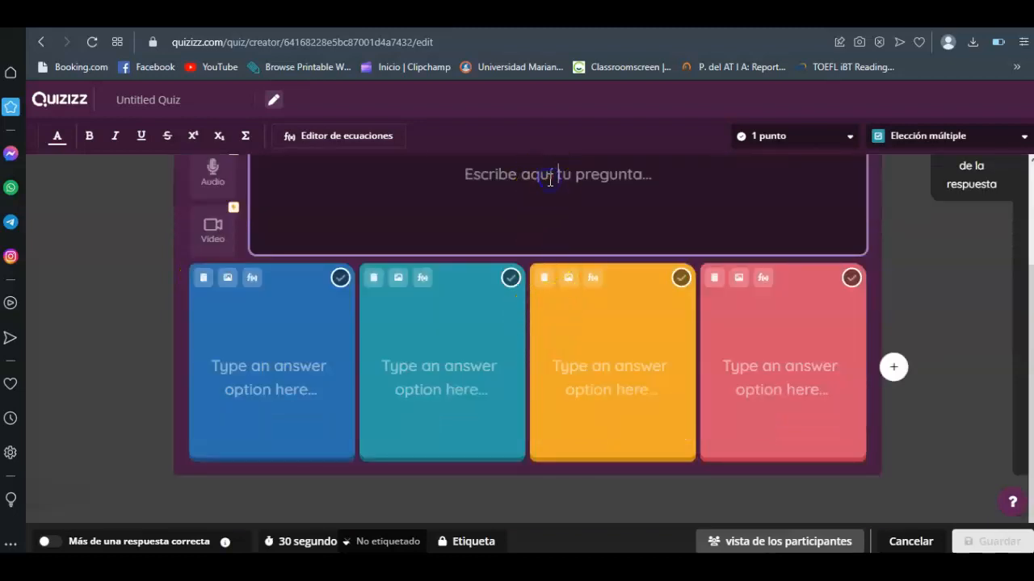
{"action": "scroll", "coordinate": [546, 189], "scroll_direction": "up", "scroll_amount": 2}
{"action": "scroll", "coordinate": [427, 427], "scroll_direction": "down", "scroll_amount": 2}
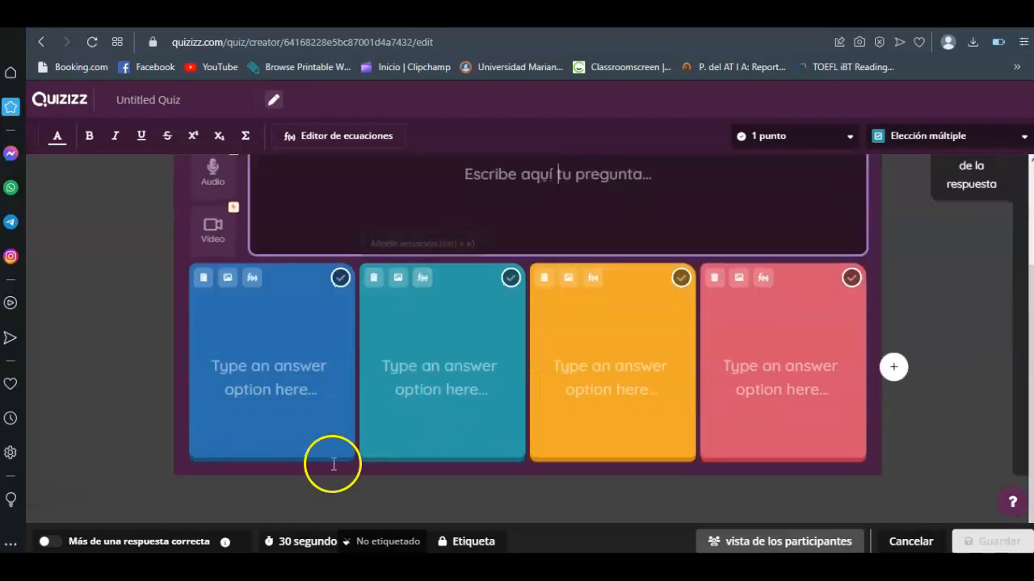
{"action": "left_click", "coordinate": [297, 371]}
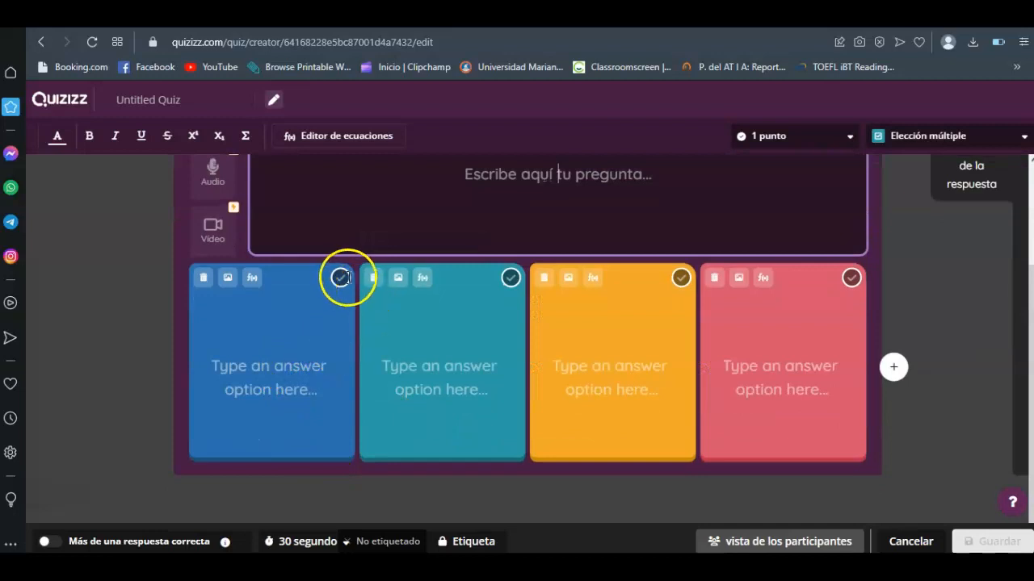
{"action": "left_click", "coordinate": [341, 283]}
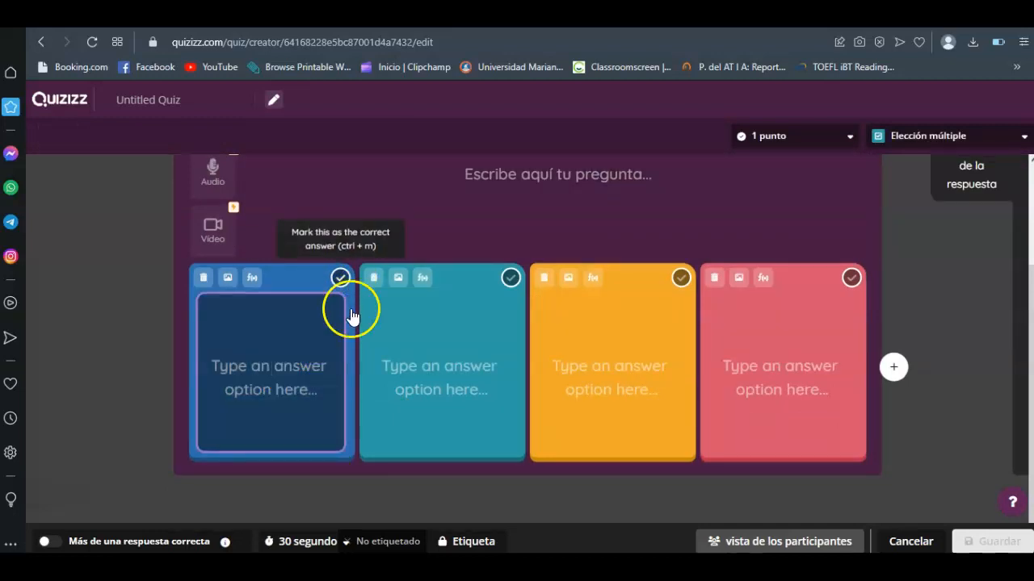
{"action": "left_click", "coordinate": [509, 283]}
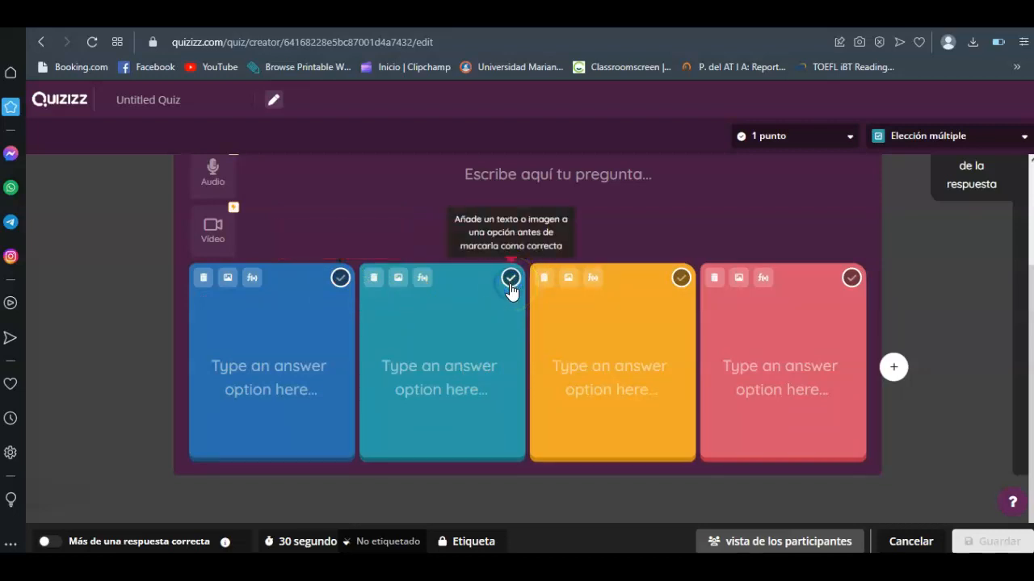
{"action": "left_click", "coordinate": [507, 280]}
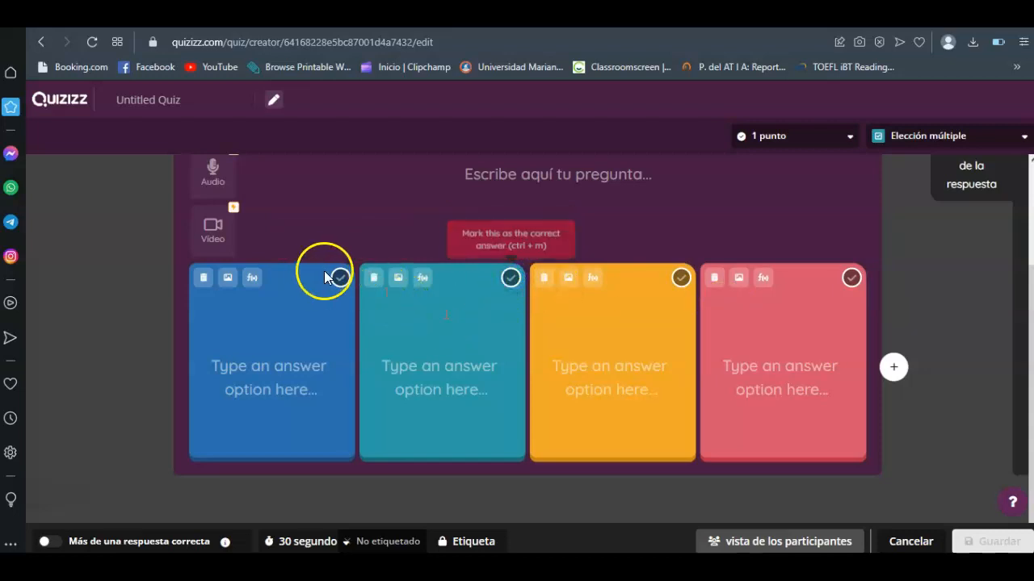
{"action": "left_click", "coordinate": [344, 307]}
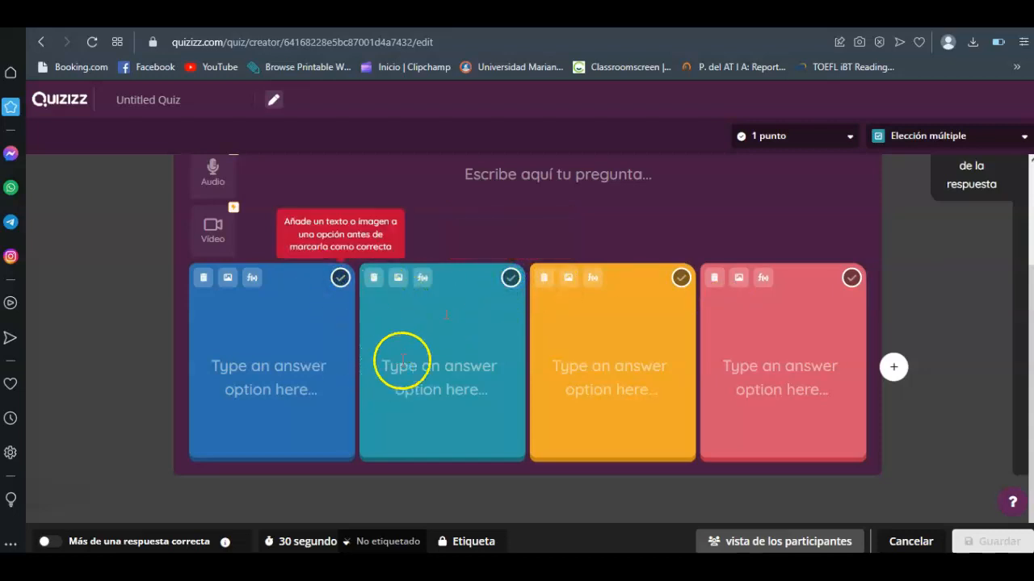
Step: Fill the answer options with Alejandro Giamatei, Berge, Gabino Gainza and Alvaro Arzu, and mark Gabino Gainza as correct
{"action": "scroll", "coordinate": [485, 234], "scroll_direction": "up", "scroll_amount": 1}
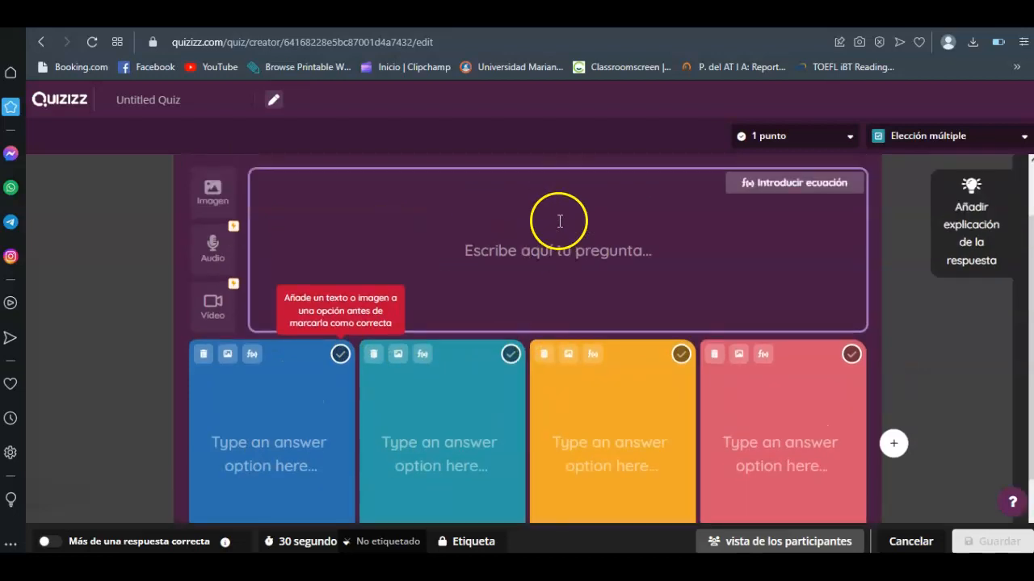
{"action": "left_click", "coordinate": [555, 252]}
{"action": "left_click", "coordinate": [256, 477]}
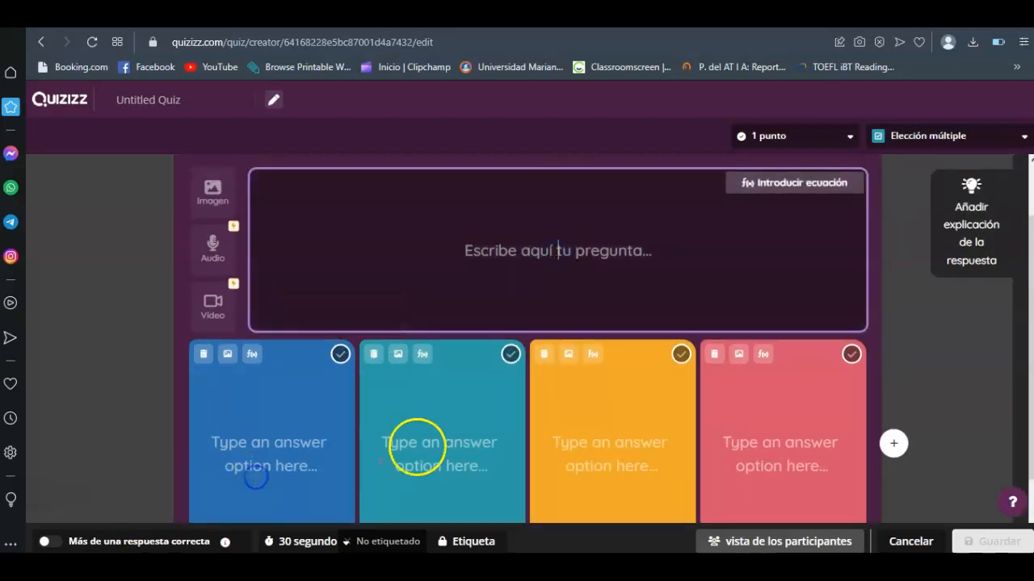
{"action": "left_click", "coordinate": [631, 433]}
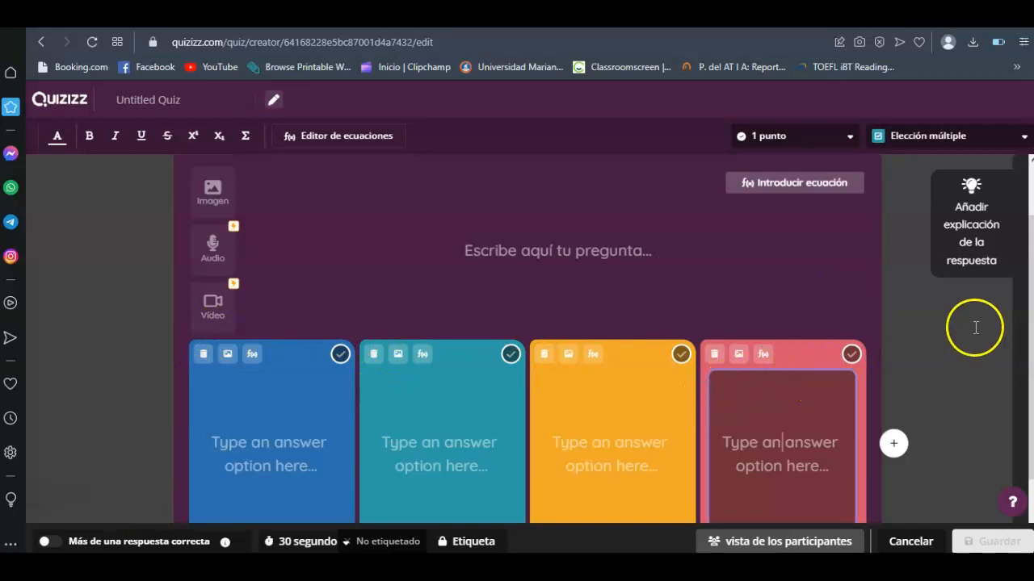
{"action": "scroll", "coordinate": [1026, 292], "scroll_direction": "down", "scroll_amount": 2}
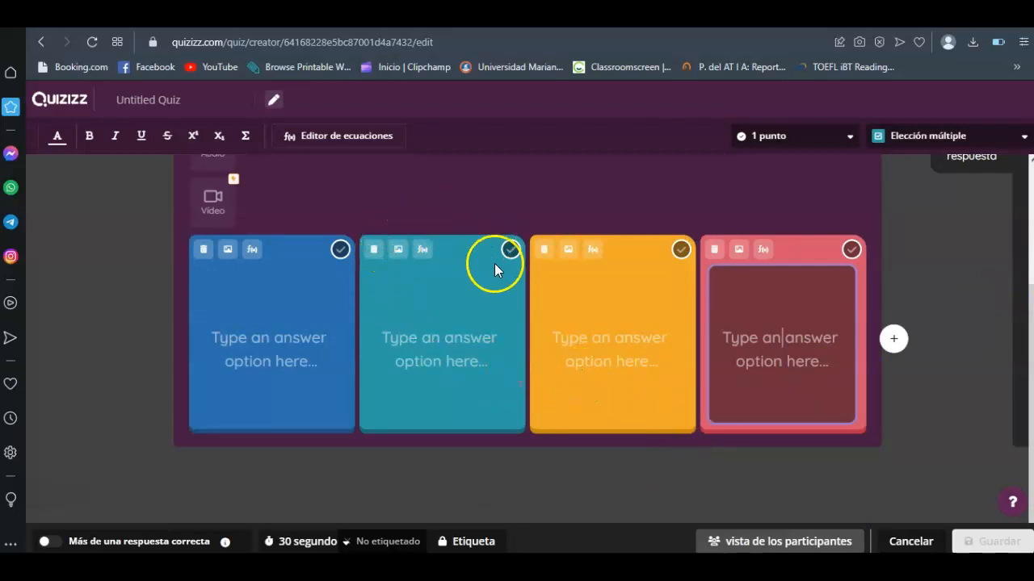
{"action": "scroll", "coordinate": [494, 263], "scroll_direction": "up", "scroll_amount": 3}
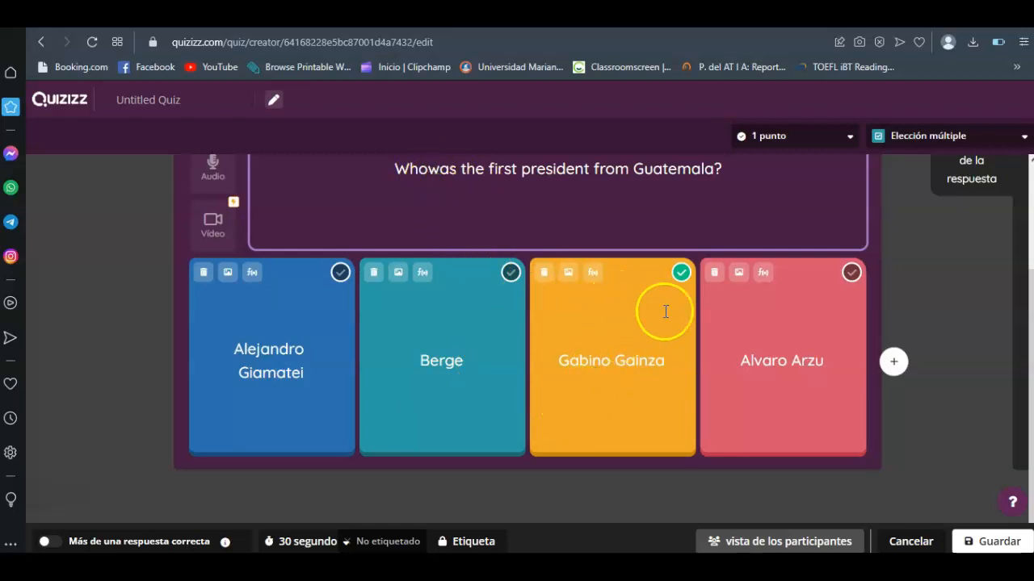
{"action": "left_click", "coordinate": [689, 258]}
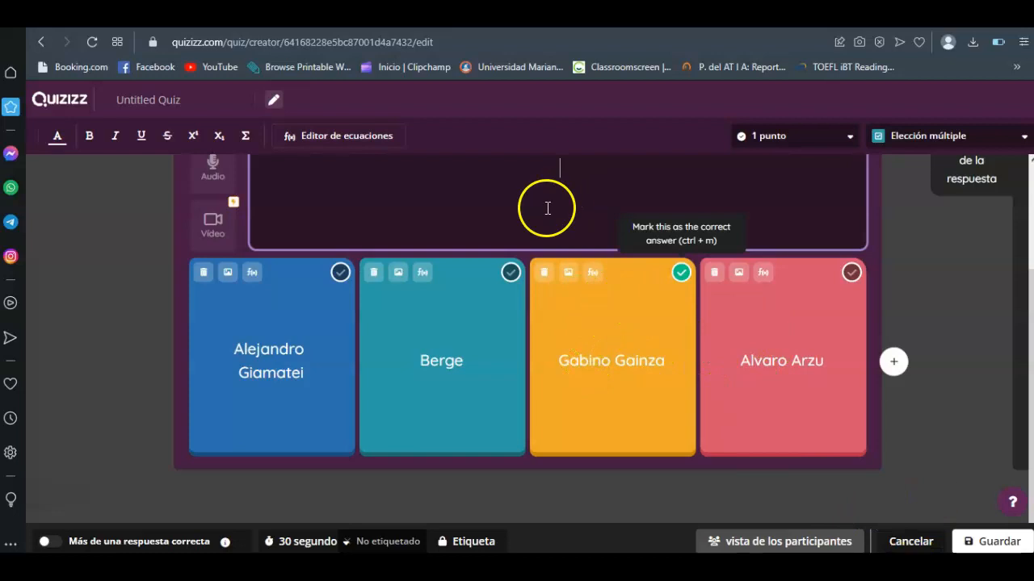
Step: Set the question text to "Who was the first president from Guatemala?" and save the question
{"action": "scroll", "coordinate": [601, 172], "scroll_direction": "up", "scroll_amount": 2}
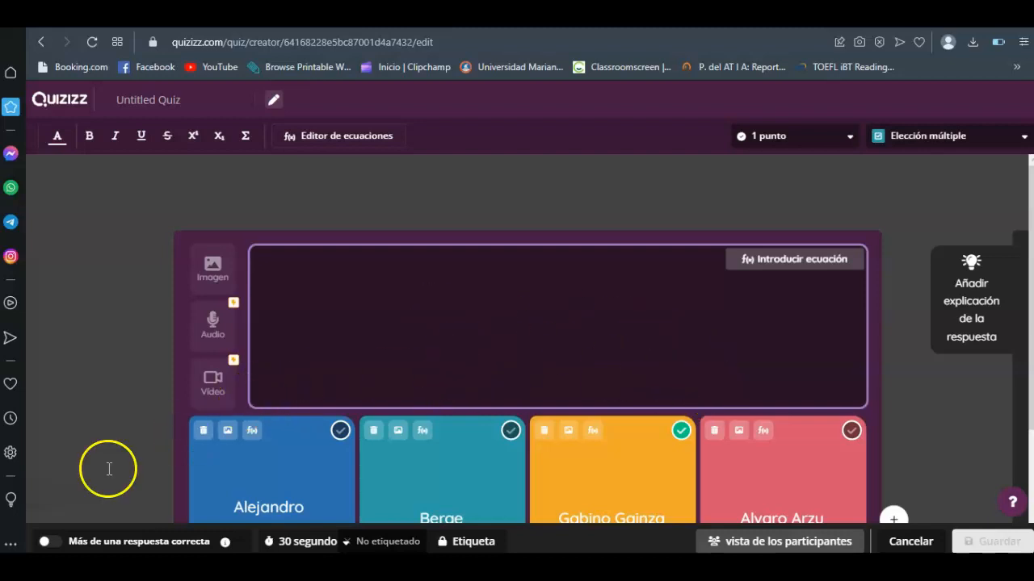
{"action": "type", "text": "Who was the first president from Guatemala?"}
{"action": "scroll", "coordinate": [185, 397], "scroll_direction": "down", "scroll_amount": 1}
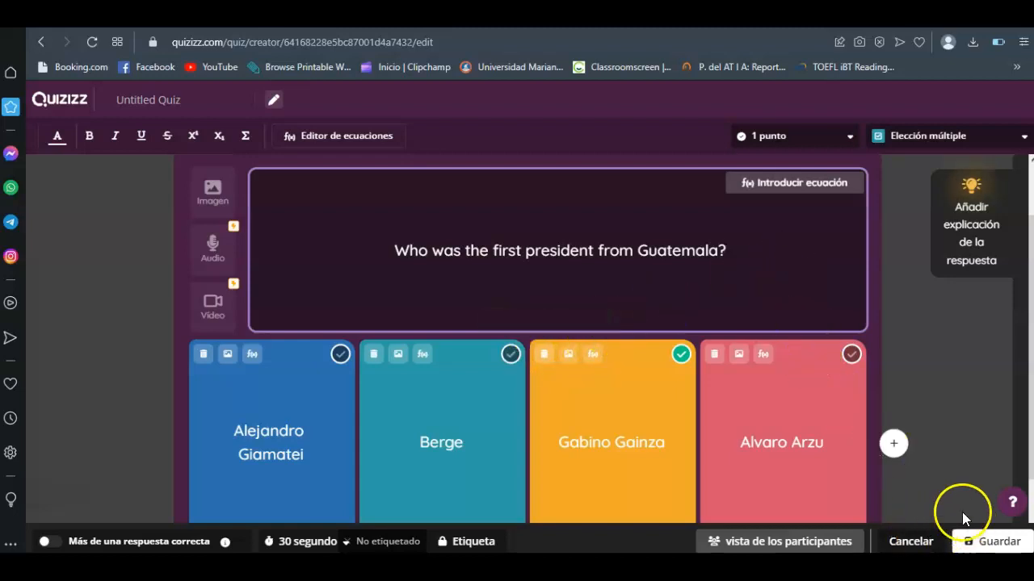
{"action": "left_click", "coordinate": [998, 543]}
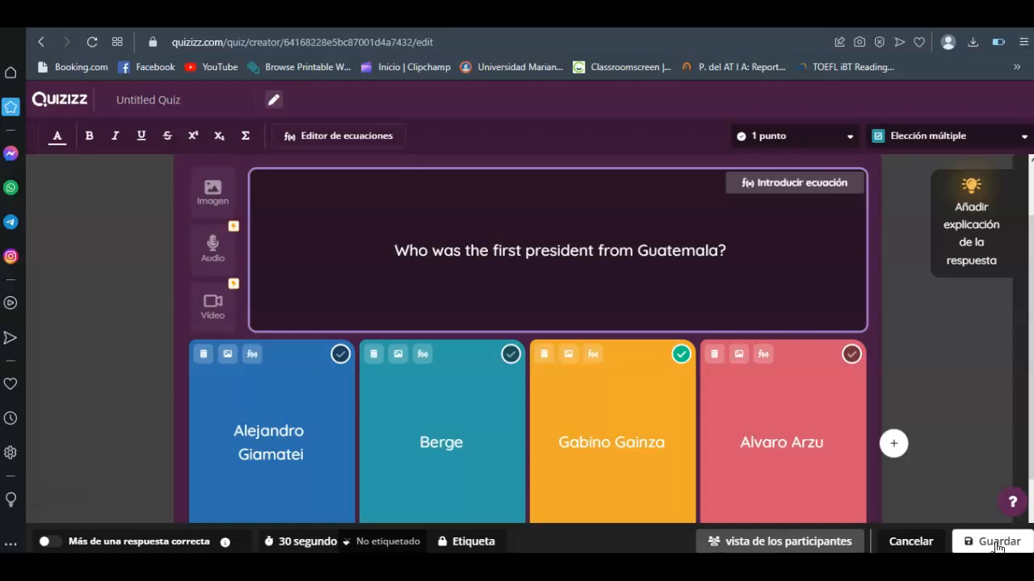
{"action": "left_click", "coordinate": [994, 541]}
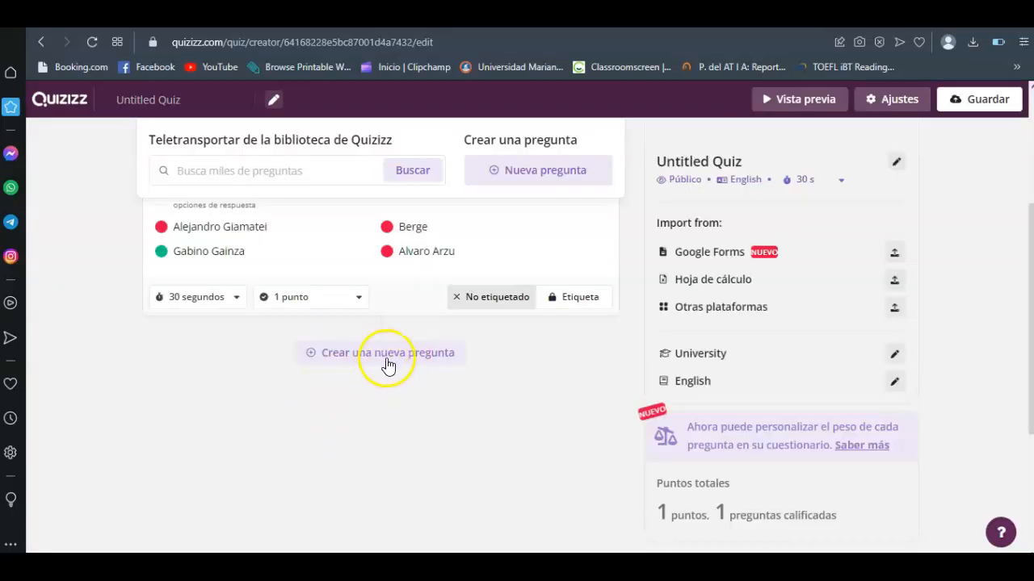
Step: Start saving the quiz and name it "Social Studies" in the quiz configuration
{"action": "scroll", "coordinate": [261, 503], "scroll_direction": "down", "scroll_amount": 2}
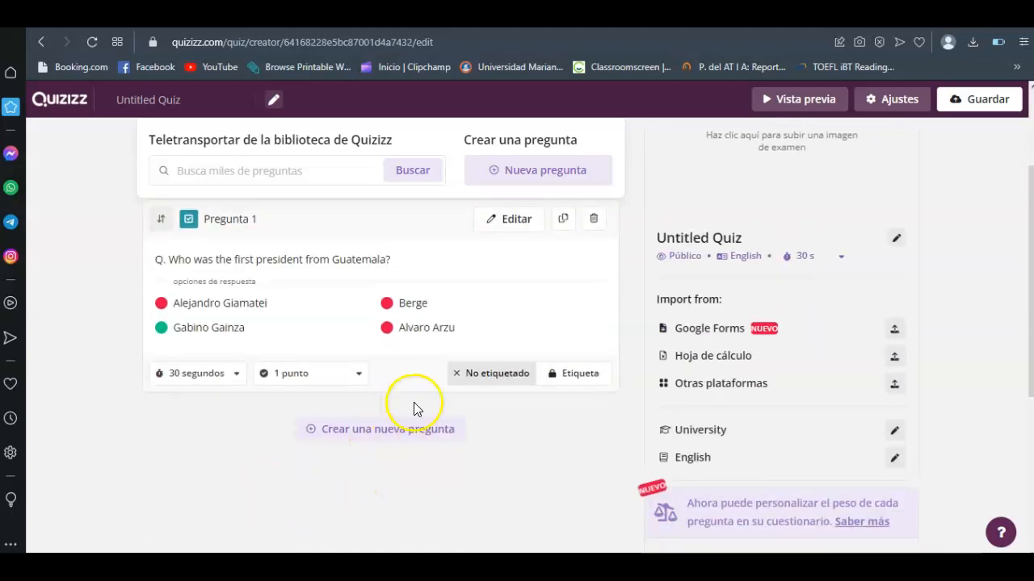
{"action": "left_click", "coordinate": [992, 101]}
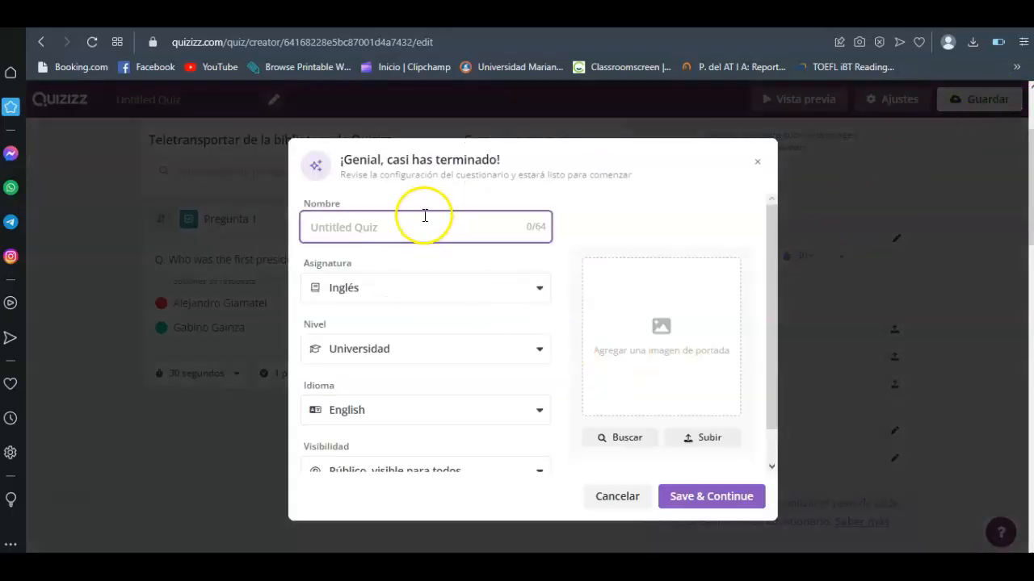
{"action": "left_click", "coordinate": [424, 239]}
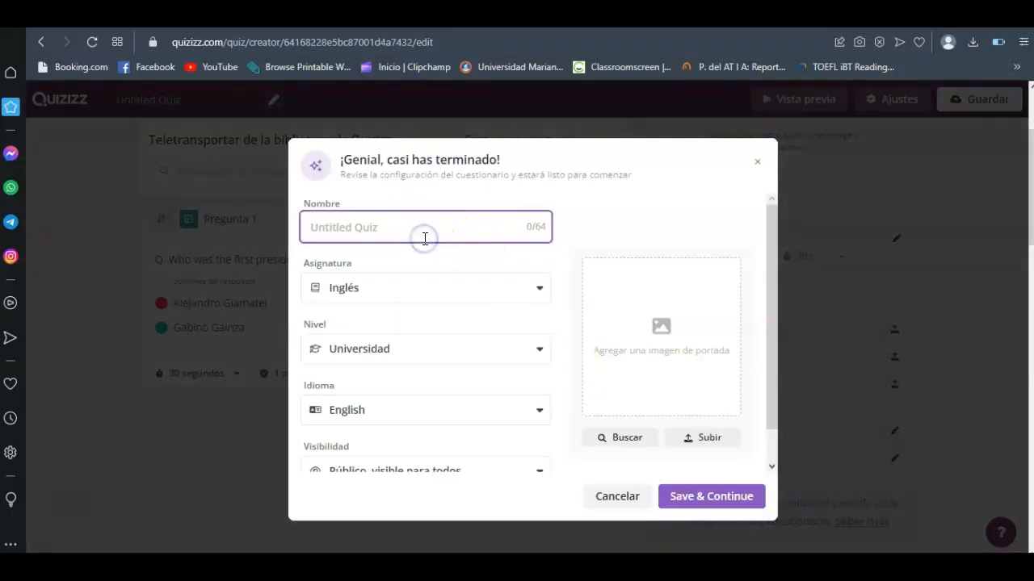
{"action": "type", "text": "Sovi"}
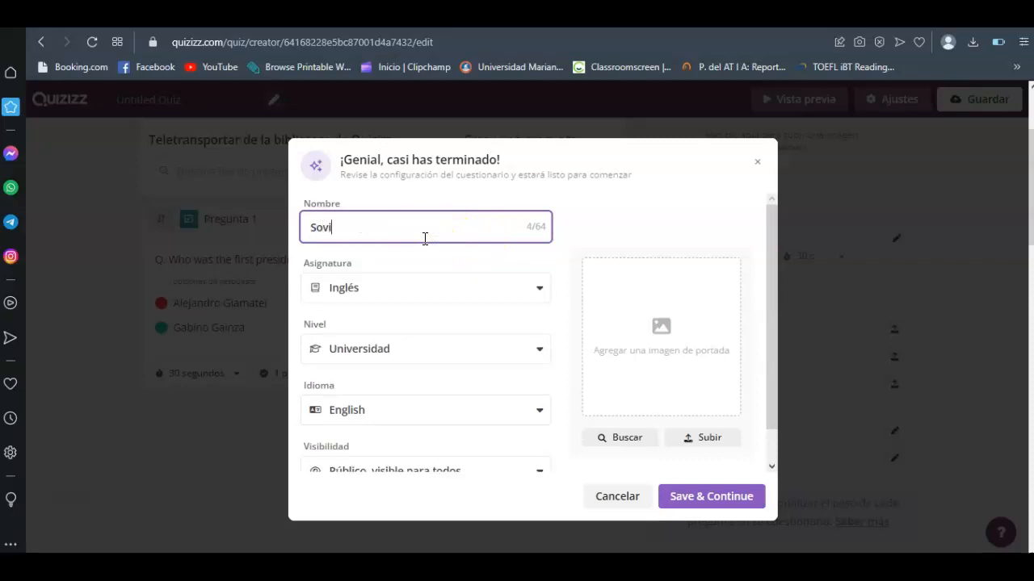
{"action": "type", "text": "al Studies"}
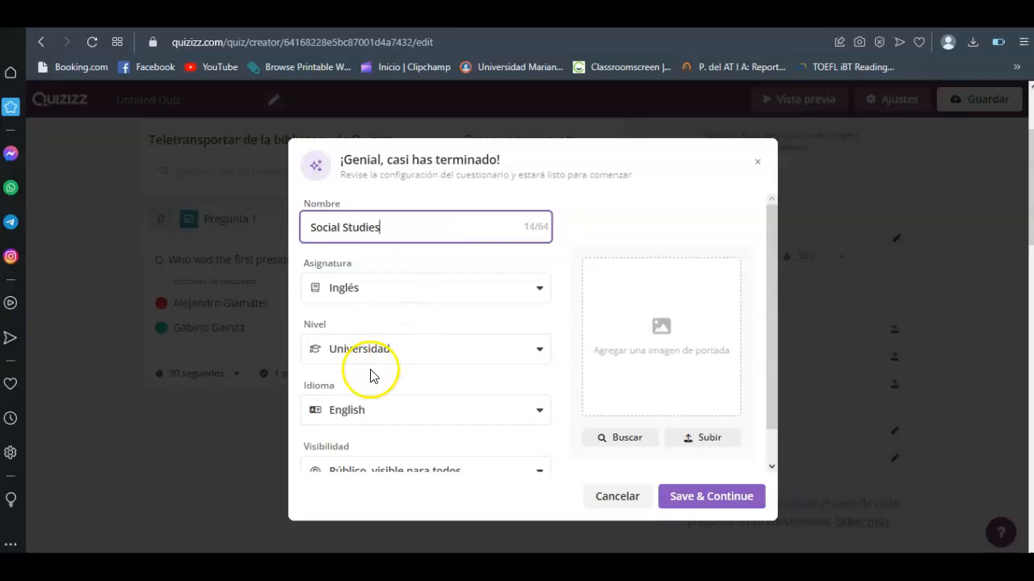
Step: Save the quiz without changing its subject, level, language or visibility, and dismiss the completion dialog
{"action": "scroll", "coordinate": [681, 380], "scroll_direction": "down", "scroll_amount": 1}
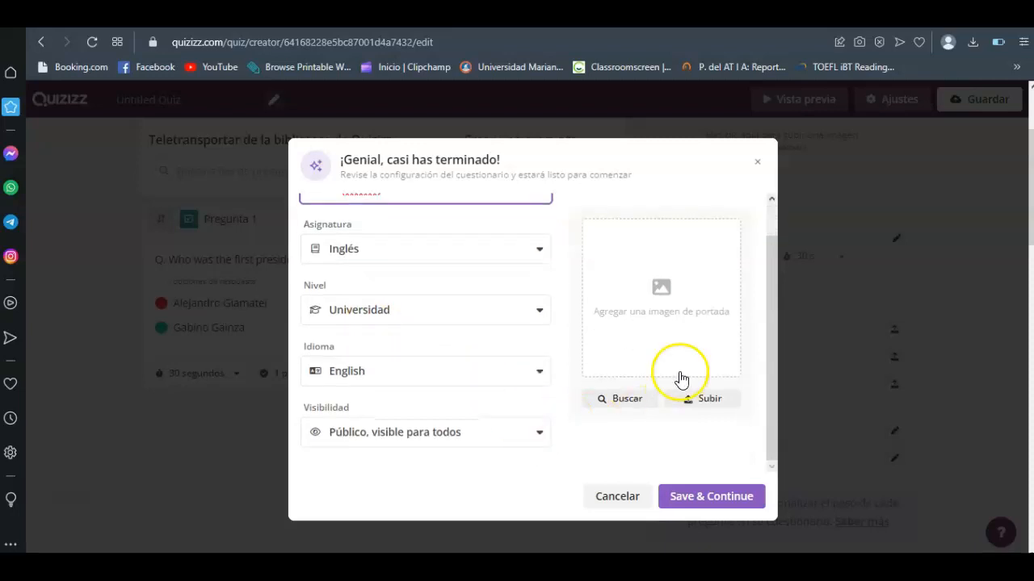
{"action": "left_click", "coordinate": [722, 499]}
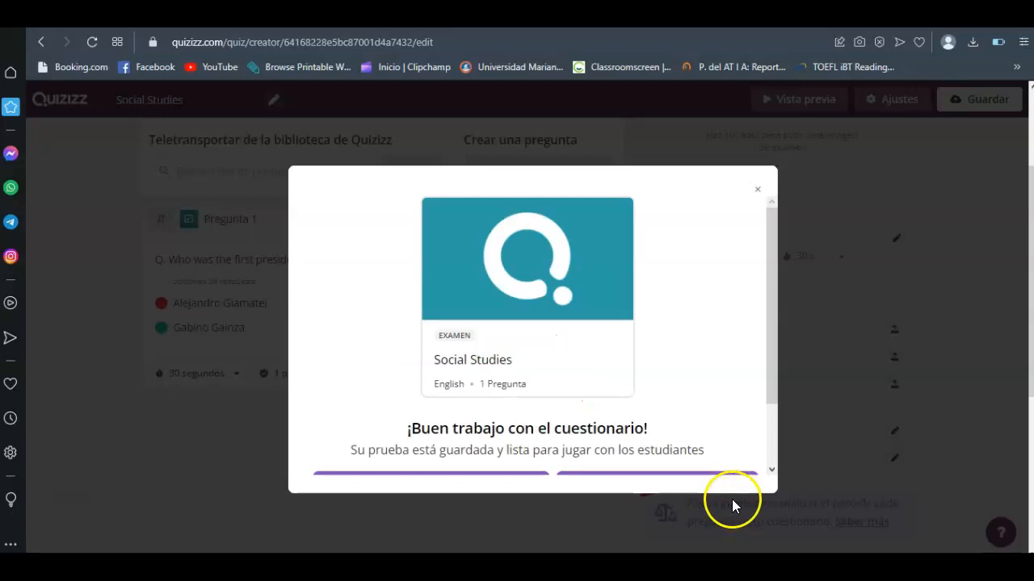
{"action": "scroll", "coordinate": [561, 420], "scroll_direction": "down", "scroll_amount": 1}
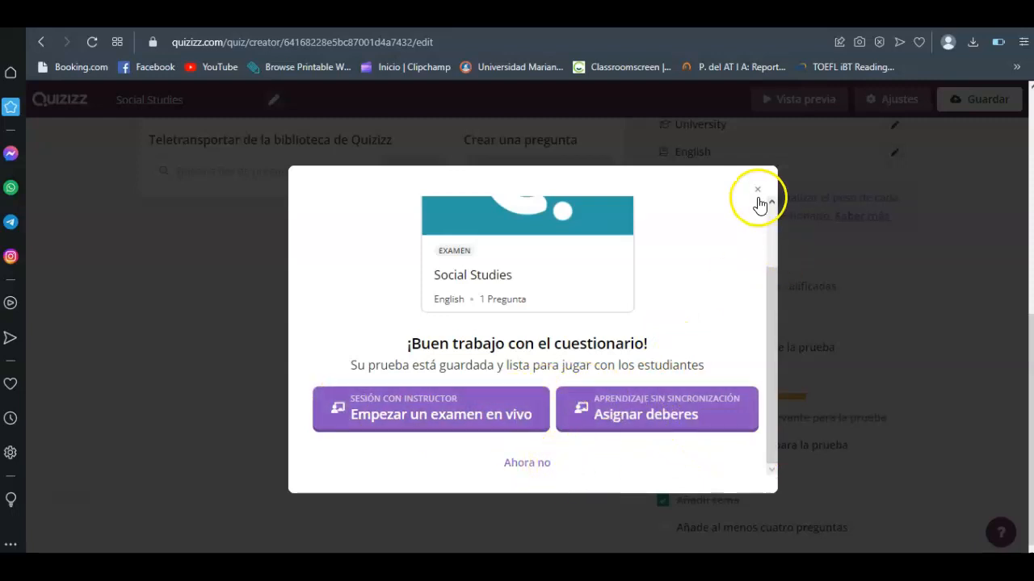
{"action": "left_click", "coordinate": [277, 307]}
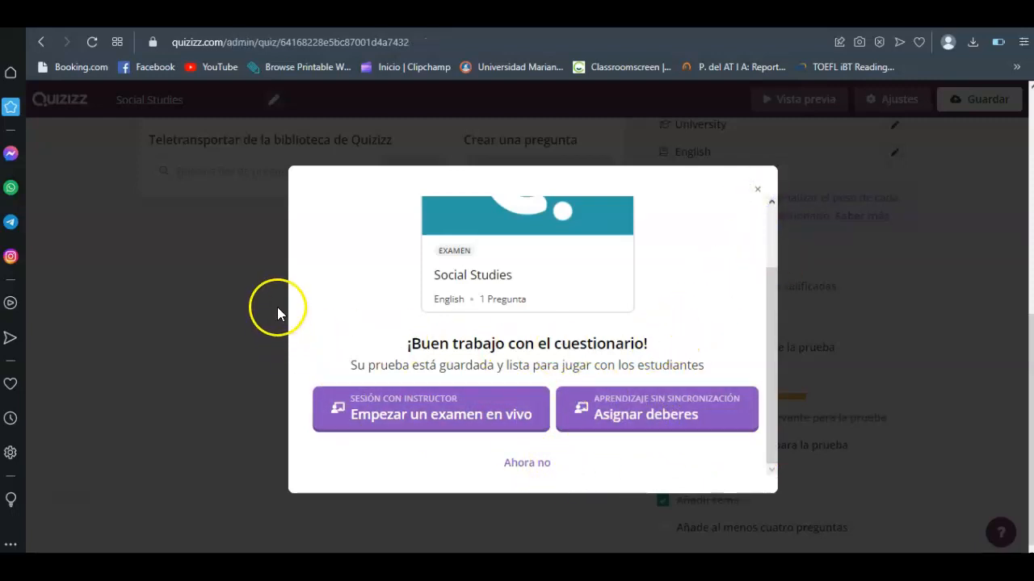